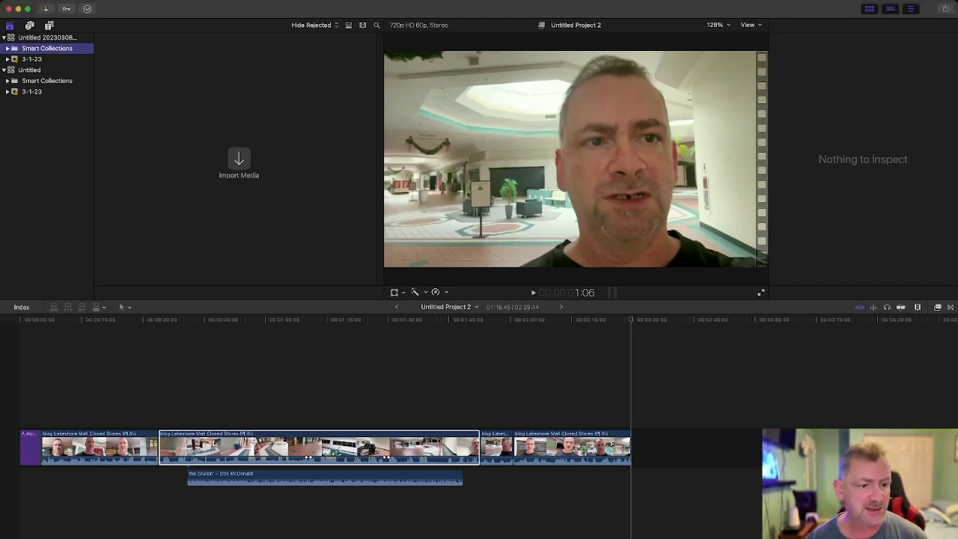
Open the Color inspector (Cmd+6) for the long middle mall clip.
key("c")
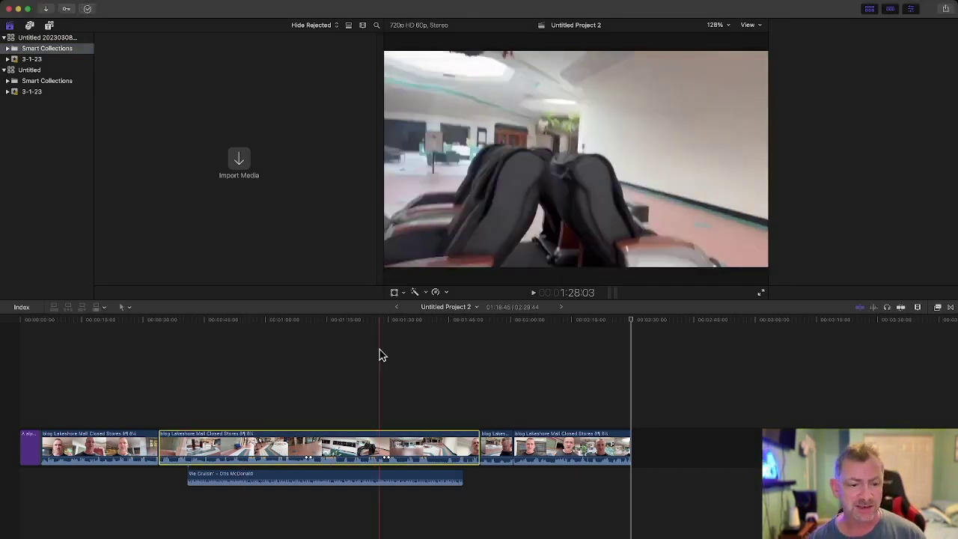
key("super+6")
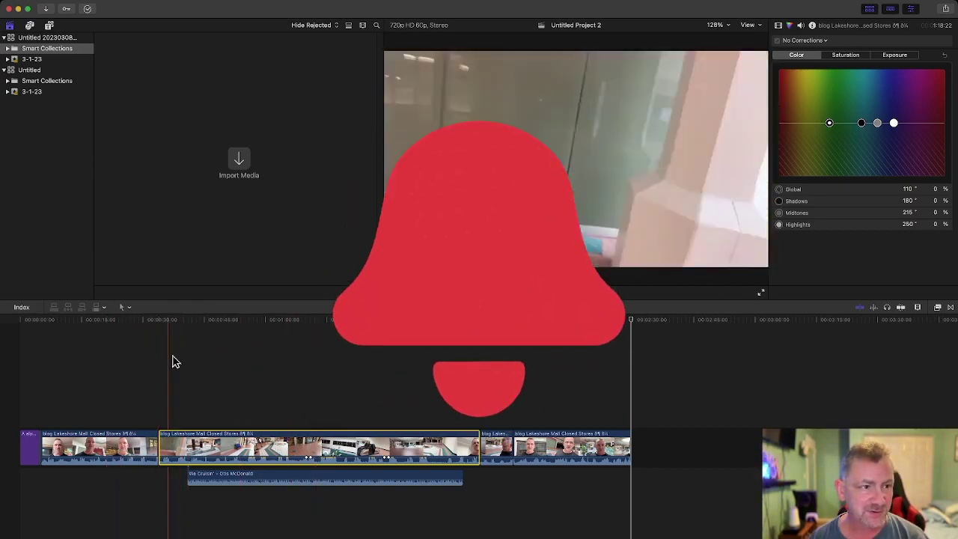
Browse the Build In/Out titles, then select the short purple title clip at the timeline start.
left_click(50, 27)
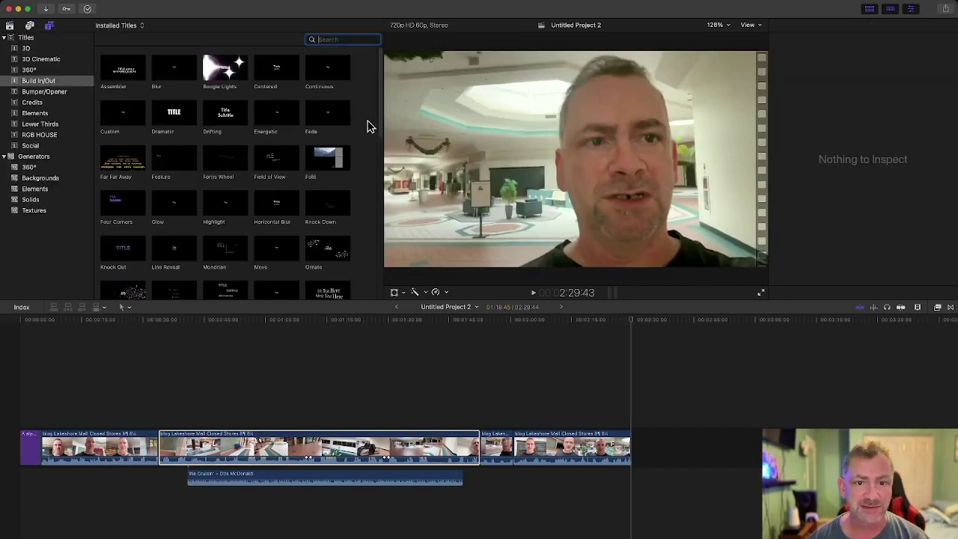
scroll(379, 126, "down", 3)
mouse_move(380, 152)
left_mouse_down()
mouse_move(381, 207)
mouse_move(392, 105)
left_mouse_up()
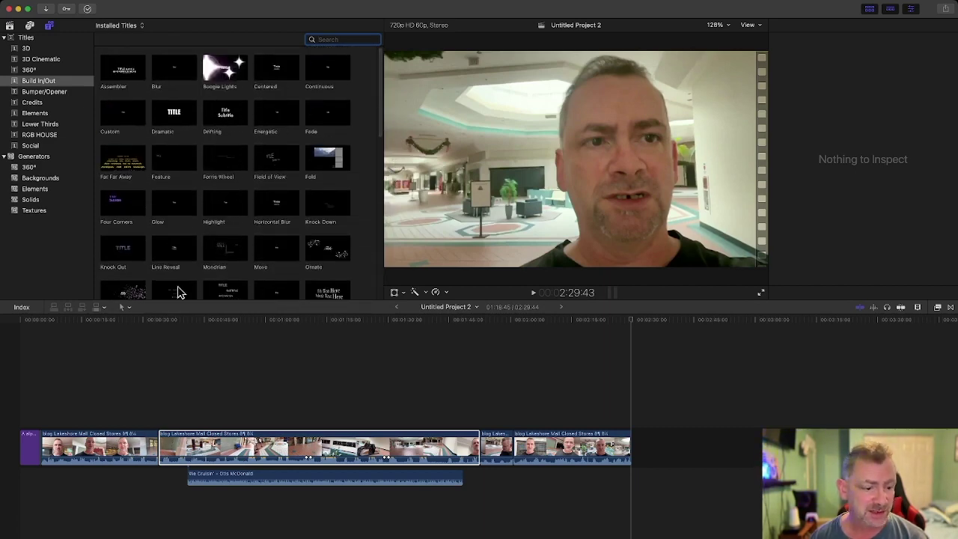
left_click(172, 448)
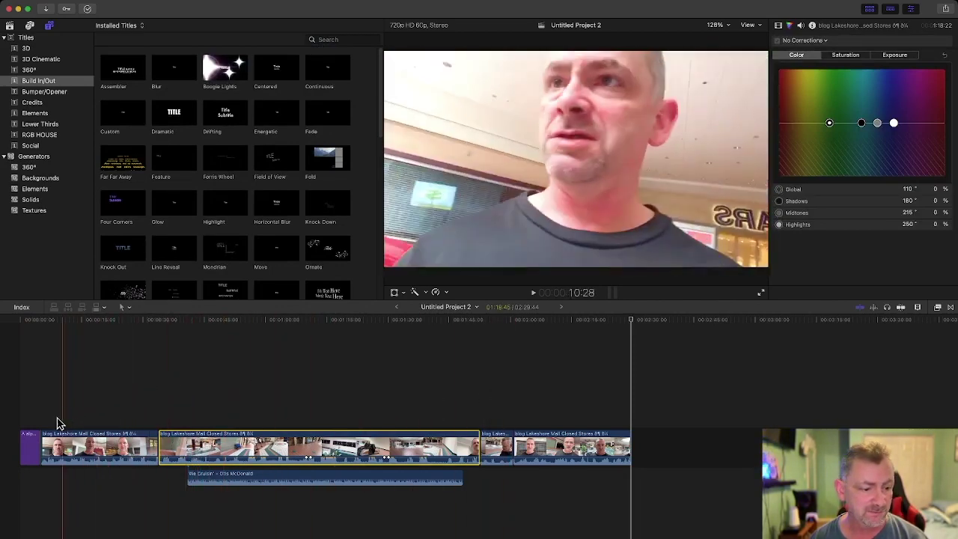
left_click(30, 447)
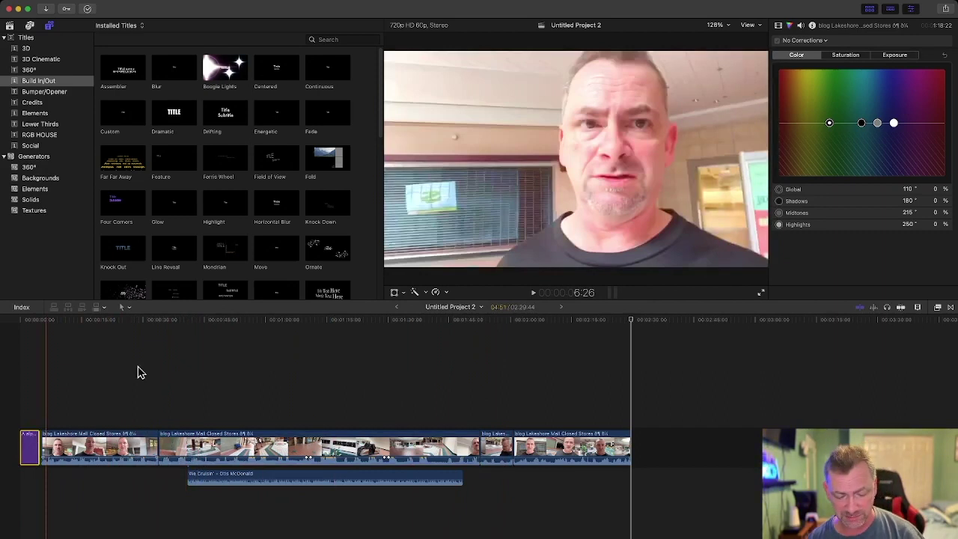
Delete the old purple title clip from the start of the storyline.
key("Delete")
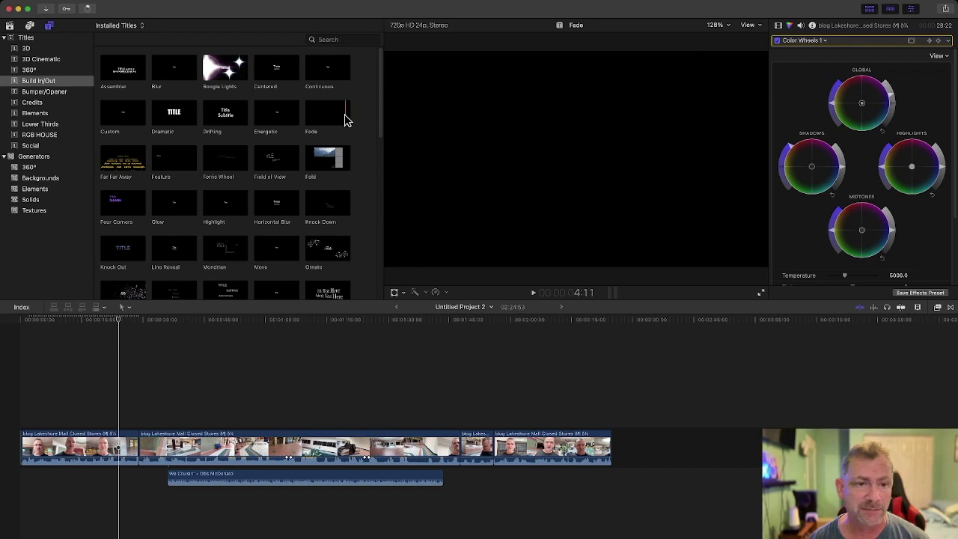
Drop the Fade title before the first mall clip and select it.
mouse_move(327, 113)
left_mouse_down()
mouse_move(18, 454)
mouse_move(42, 451)
left_mouse_up()
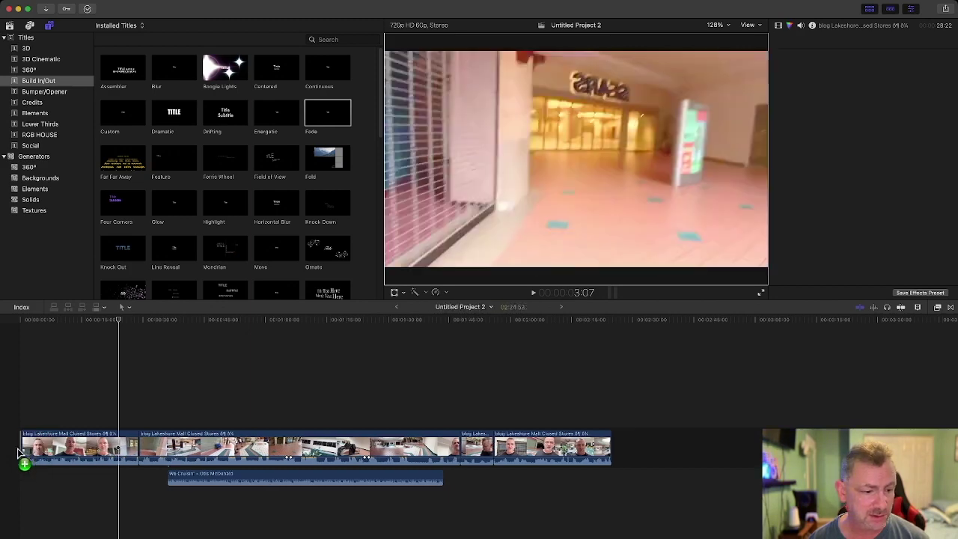
left_click_drag(42, 451, 192, 342)
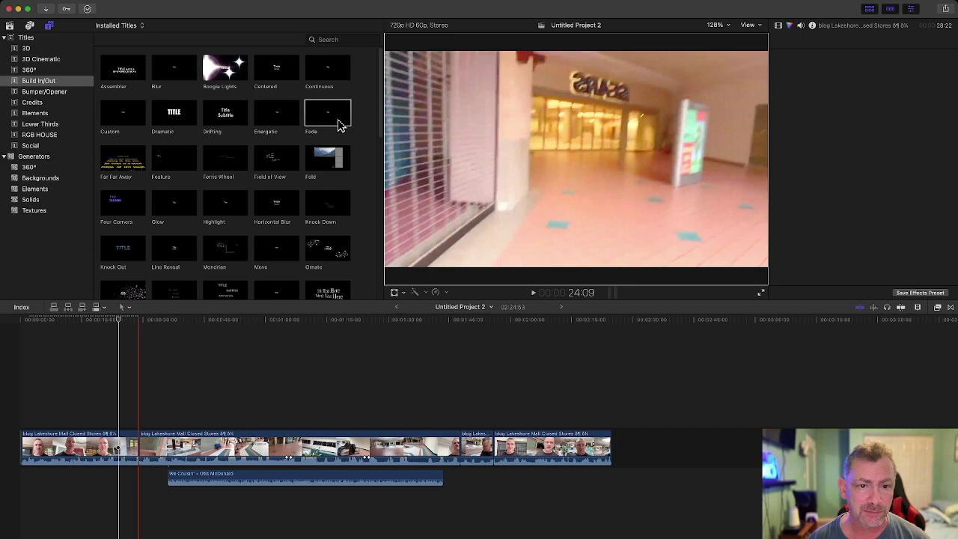
key("super+6")
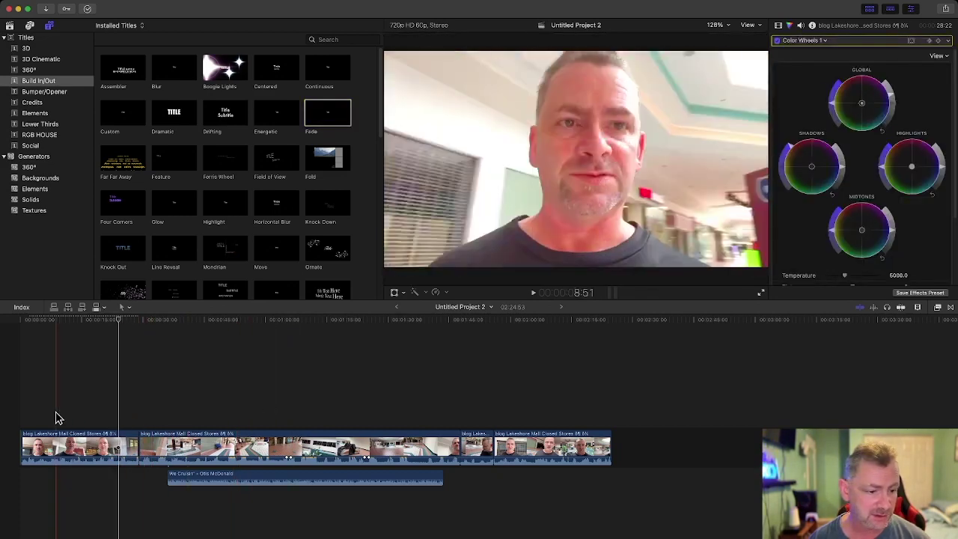
left_click(194, 453)
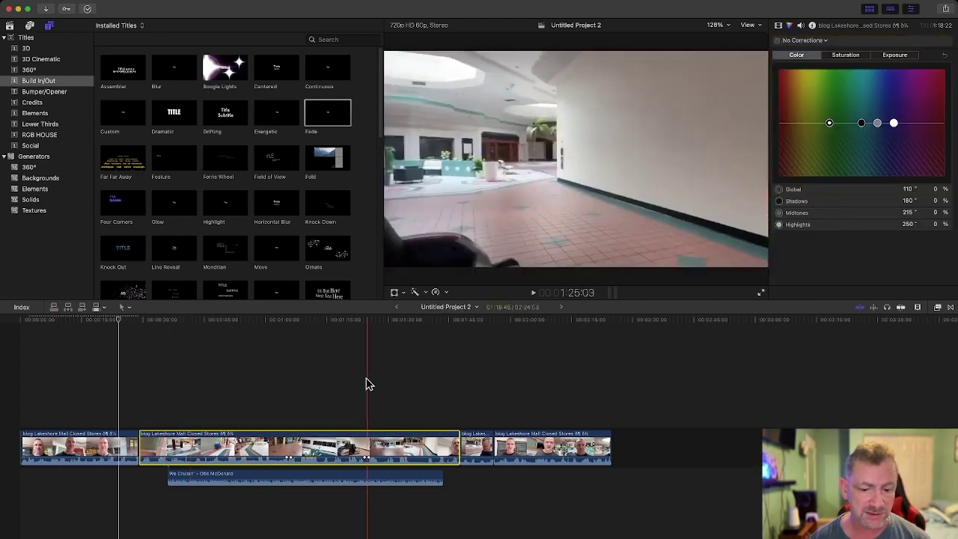
left_click_drag(324, 124, 22, 449)
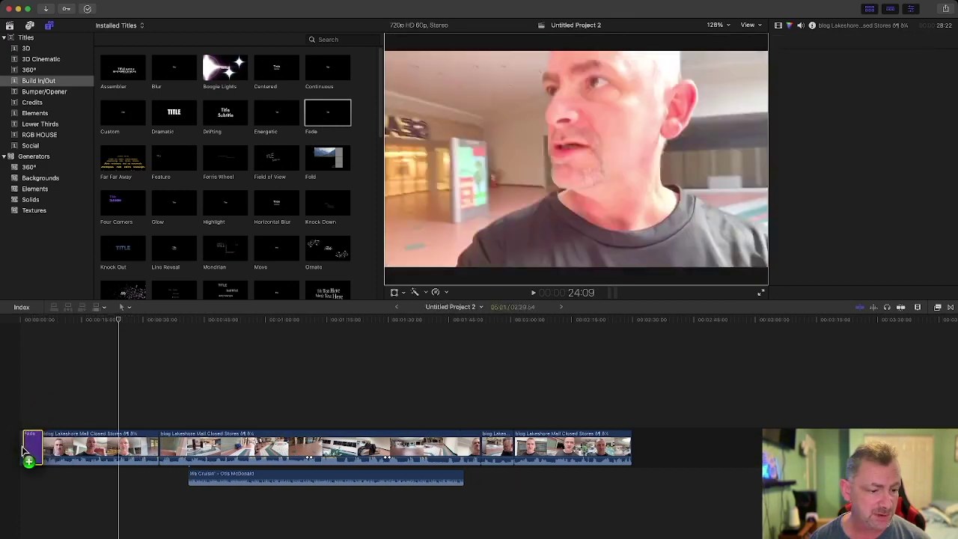
left_click_drag(22, 449, 21, 449)
left_click(26, 448)
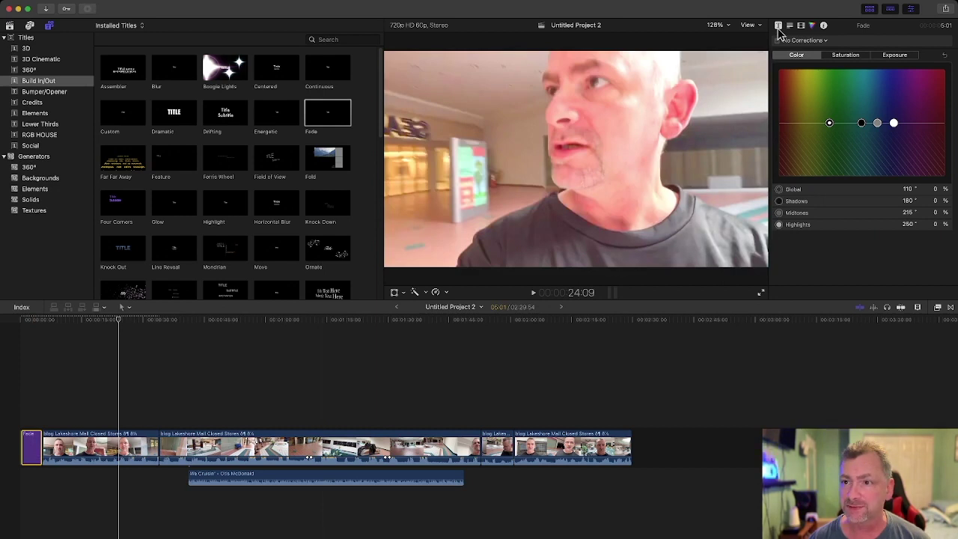
Cycle through the Title, Info, Color and Video inspectors, ending on the Text inspector.
left_click(778, 25)
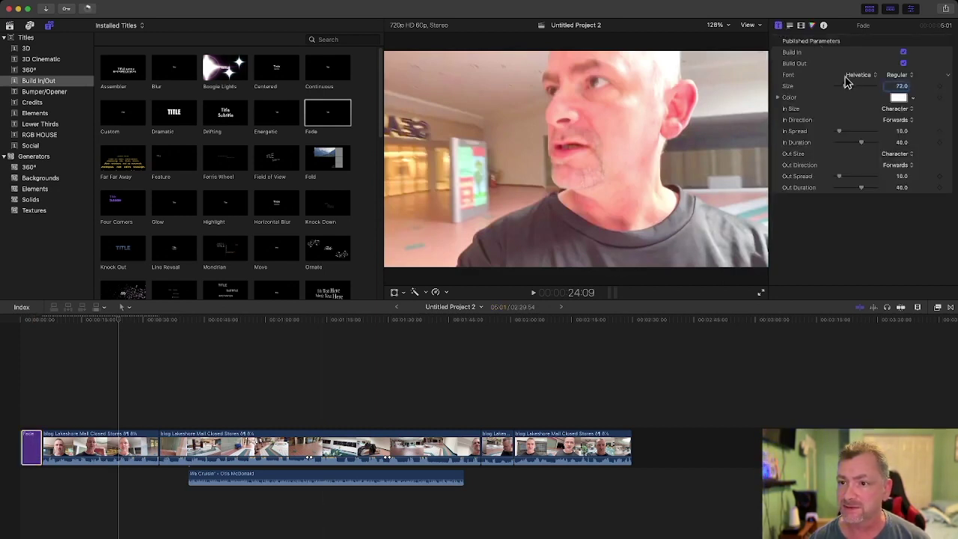
left_click(823, 26)
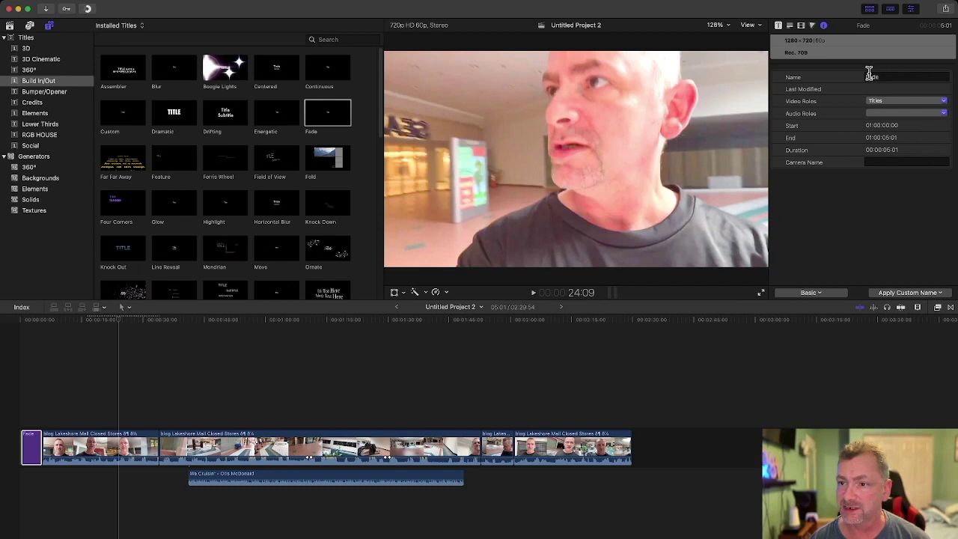
left_click(813, 26)
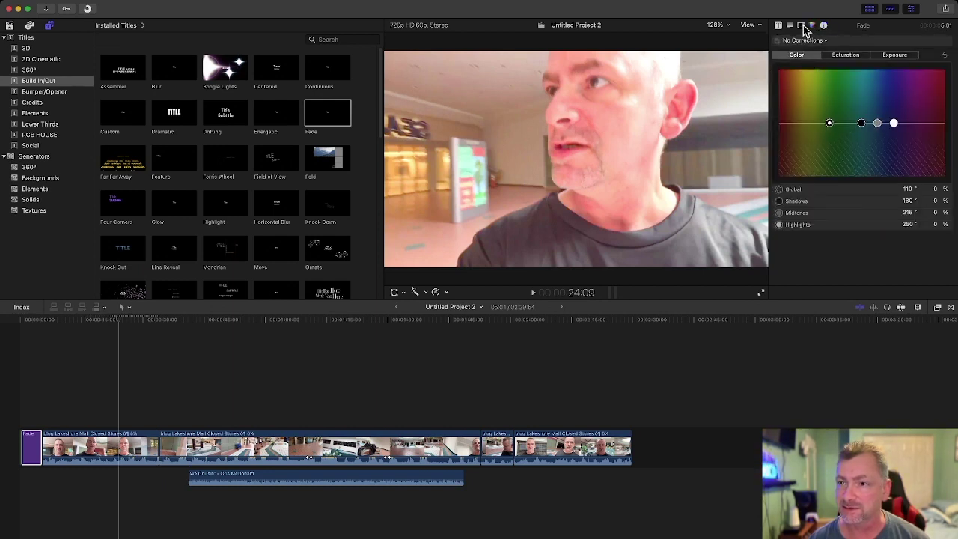
left_click(801, 27)
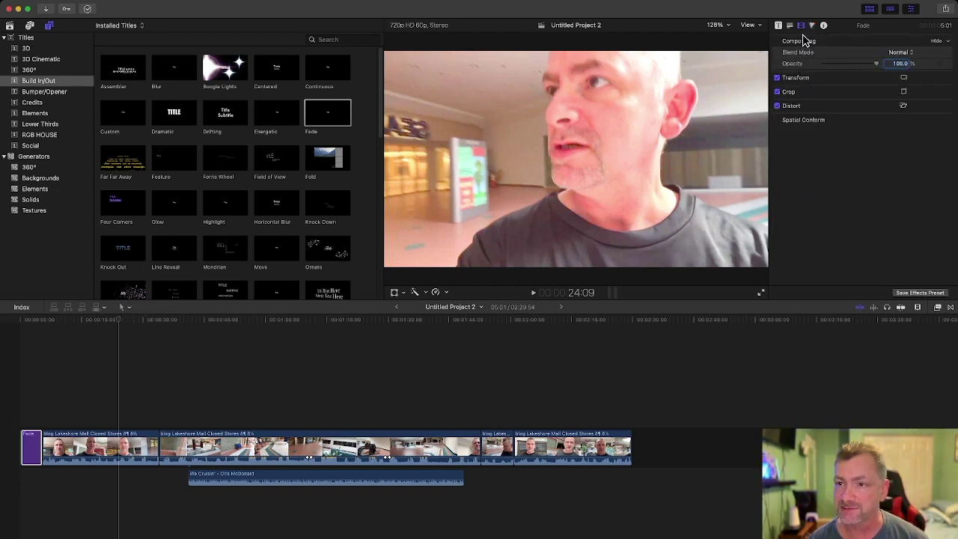
left_click(790, 27)
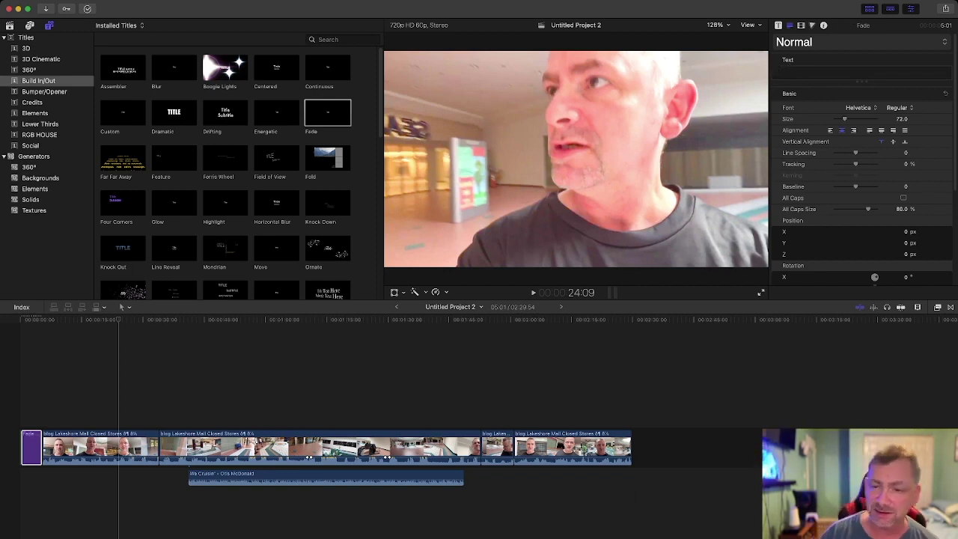
Enter 'A alphaviper production' as the Fade title's text.
type("Aalphaviper production")
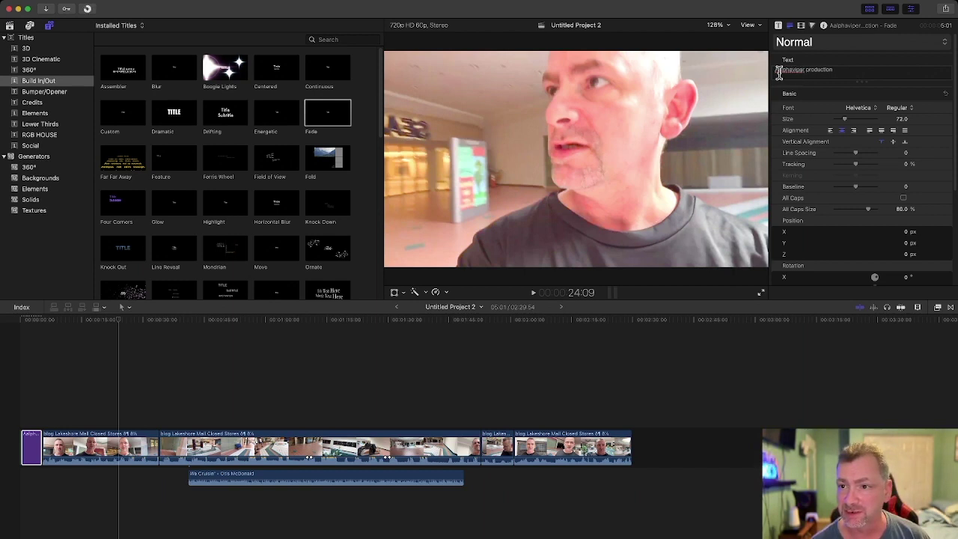
left_click(779, 70)
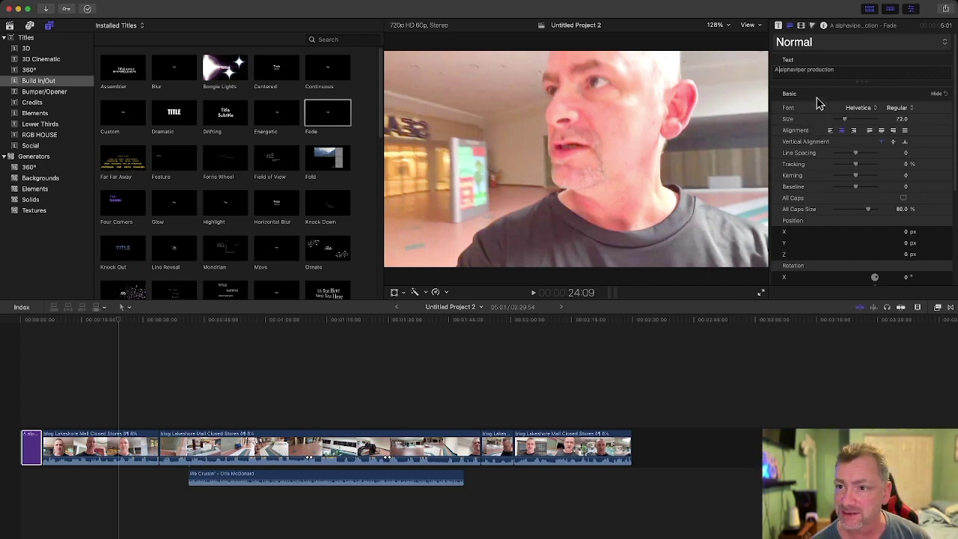
mouse_move(843, 223)
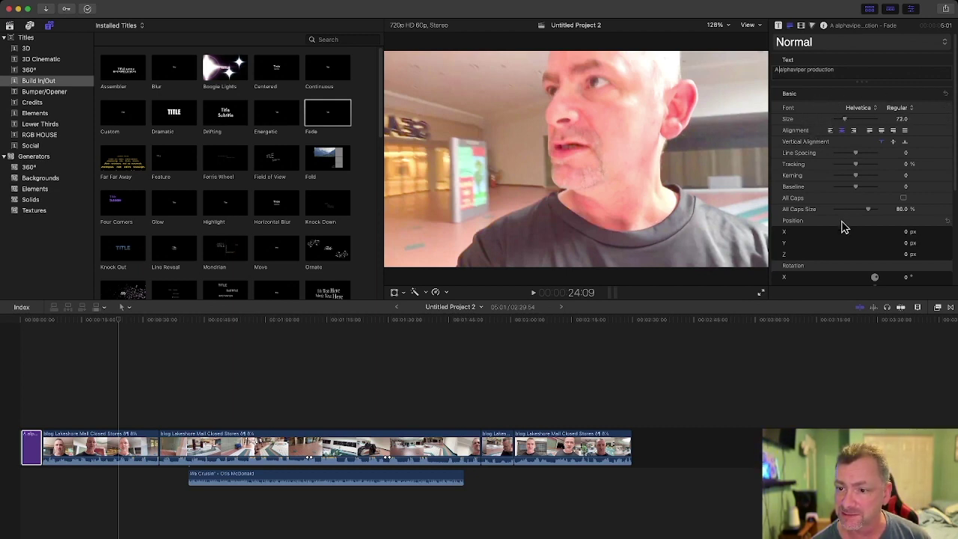
scroll(844, 243, "down", 3)
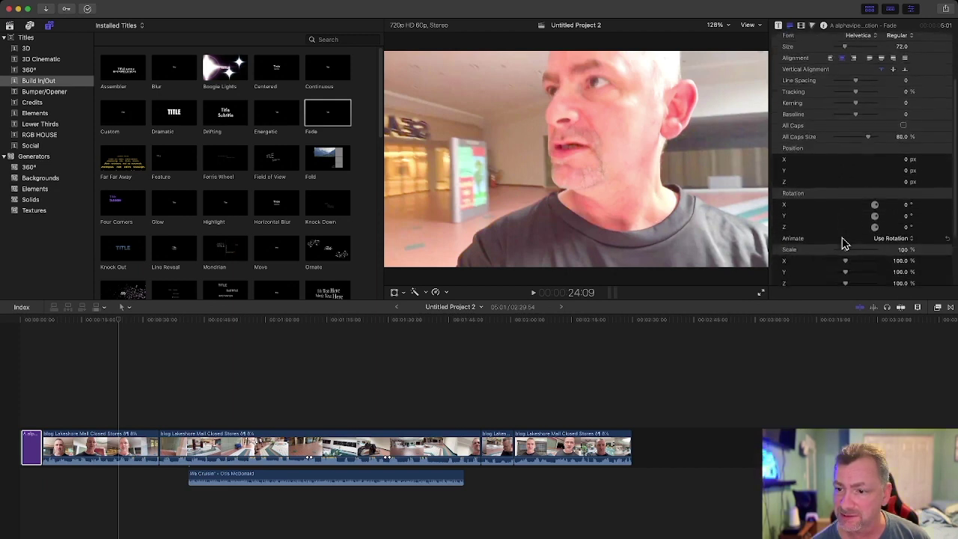
scroll(844, 243, "down", 3)
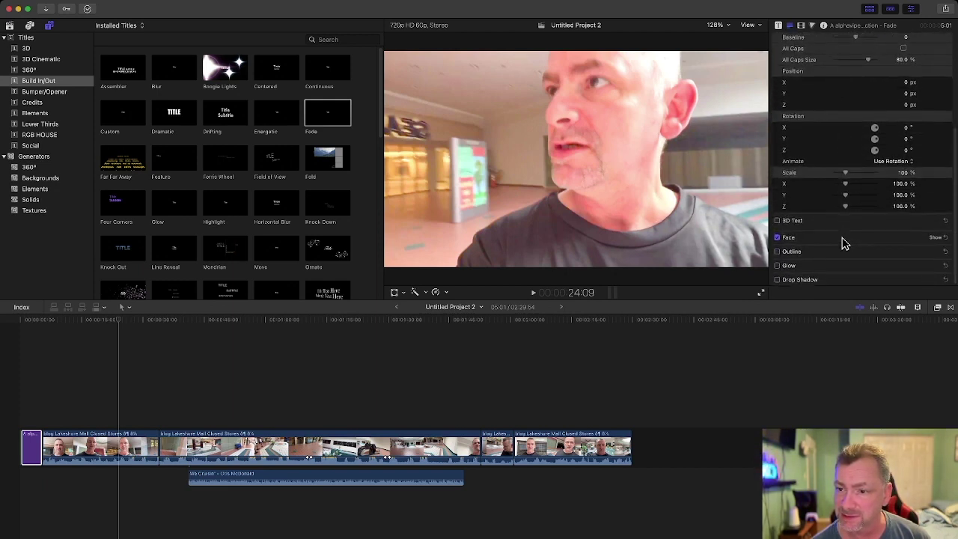
scroll(844, 243, "up", 1)
scroll(844, 243, "up", 1)
scroll(844, 243, "up", 1)
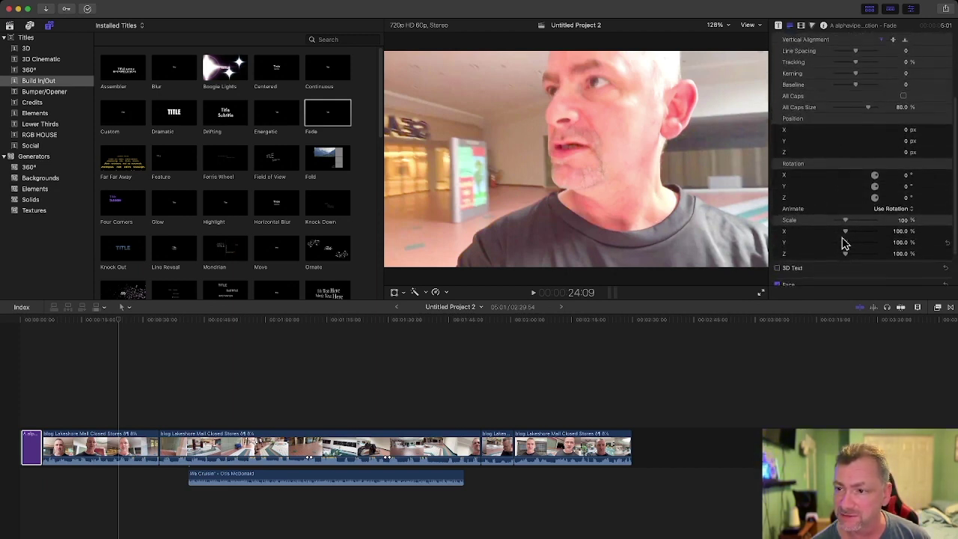
scroll(844, 243, "up", 1)
scroll(844, 243, "up", 1)
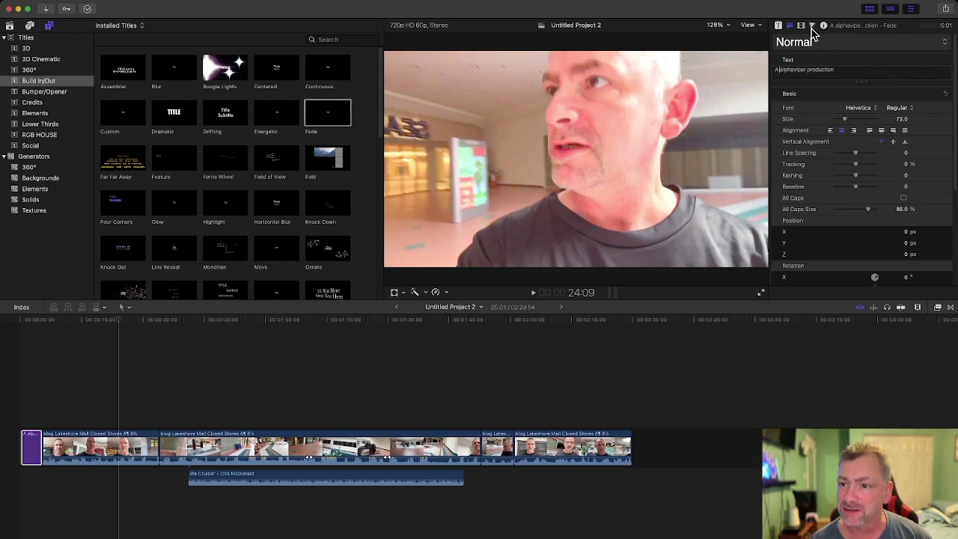
Tint the title text red on the Color Board and play from the start to preview.
left_click(810, 27)
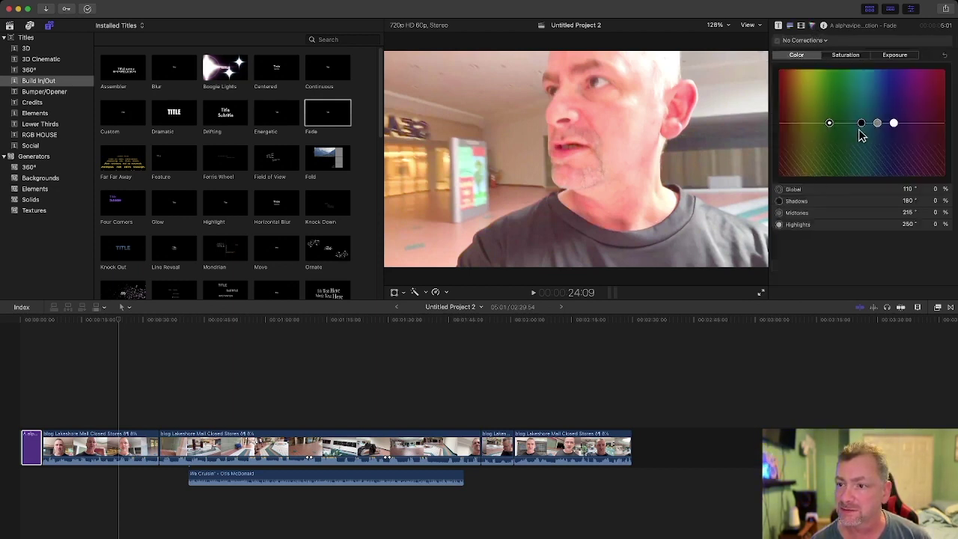
left_click_drag(828, 122, 781, 85)
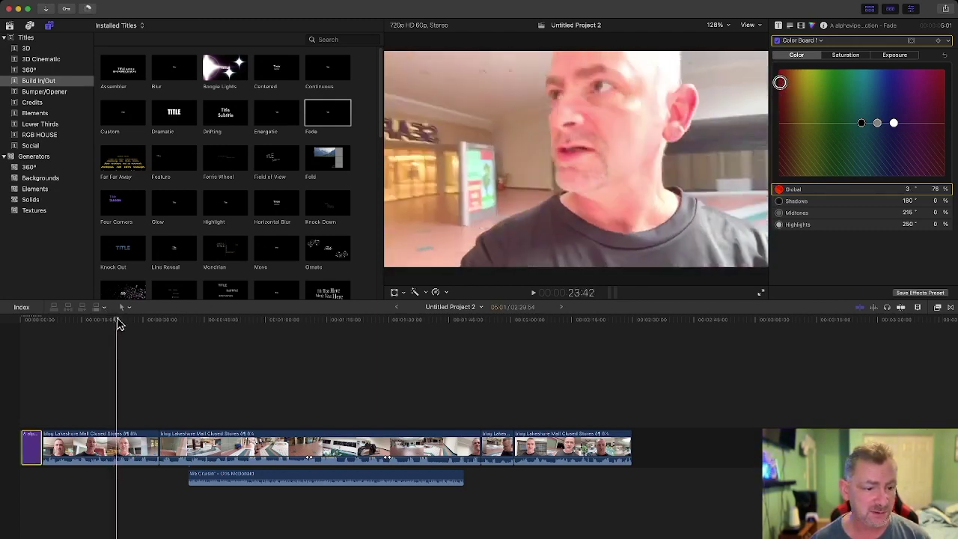
left_click_drag(117, 319, 23, 317)
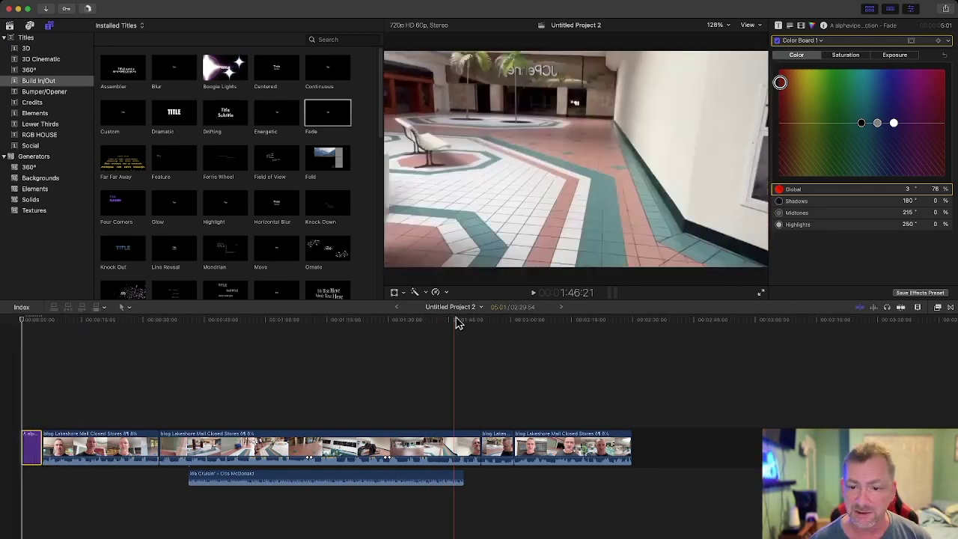
left_click(532, 293)
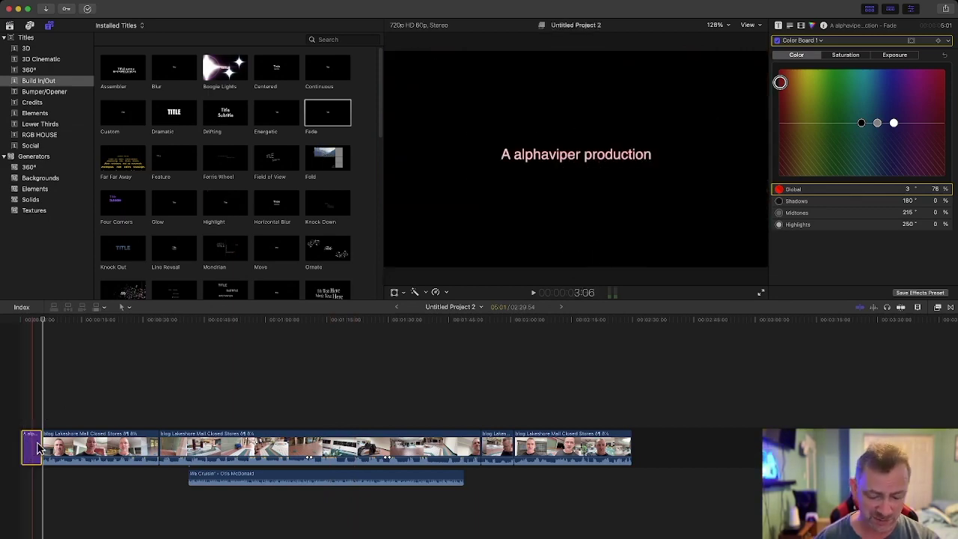
Delete the Fade title and place the Highlight title at the timeline start.
key("Delete")
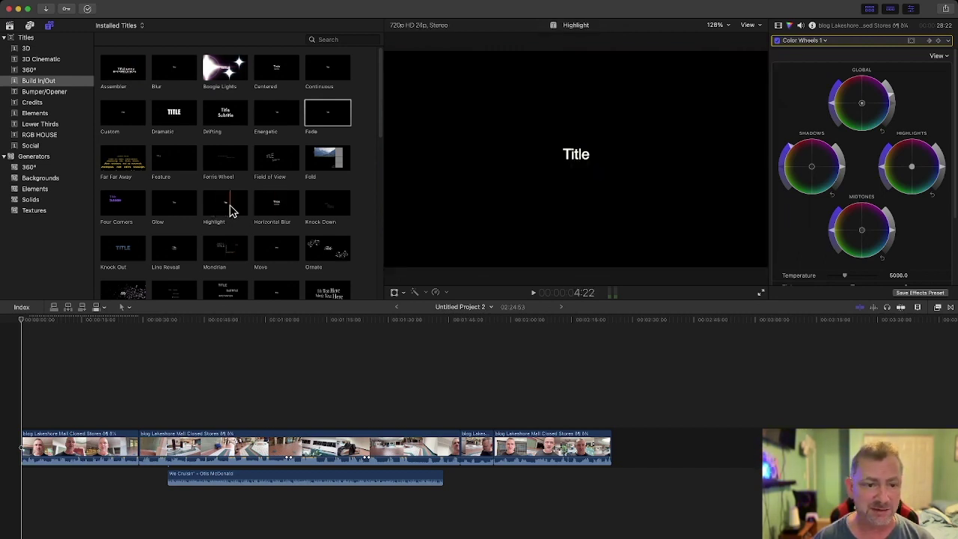
left_click_drag(231, 207, 21, 449)
left_click_drag(22, 449, 23, 449)
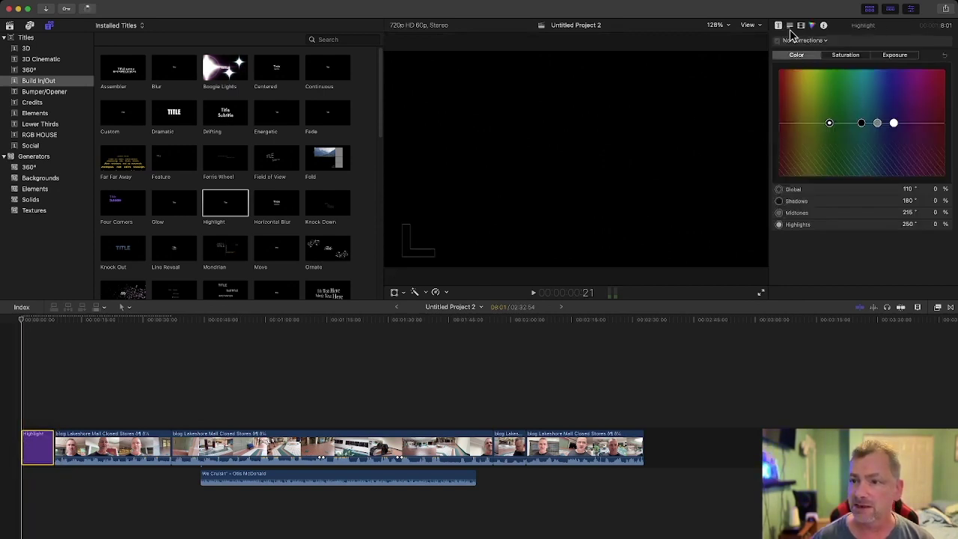
Replace the Highlight title's placeholder 'Title' text with 'A alphaviper production'.
left_click(790, 25)
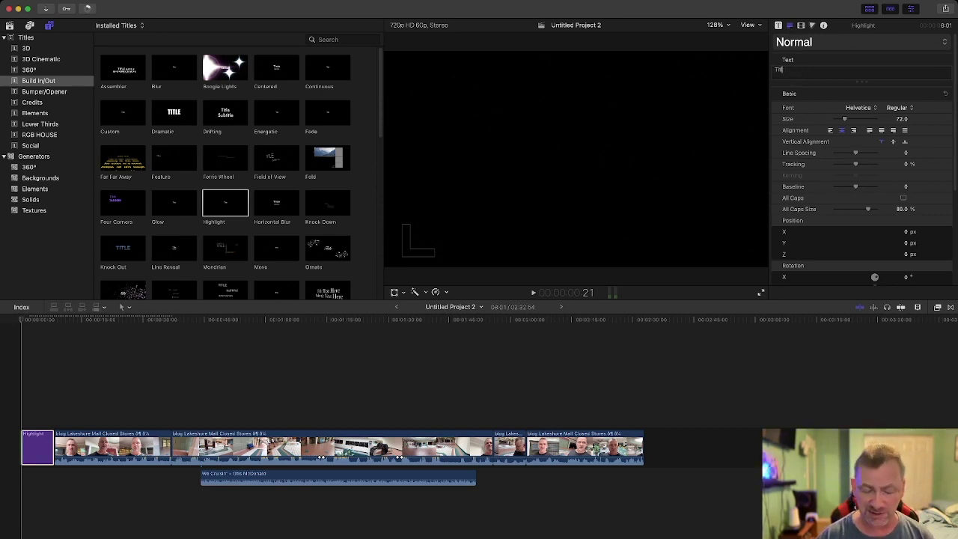
key("BackSpace")
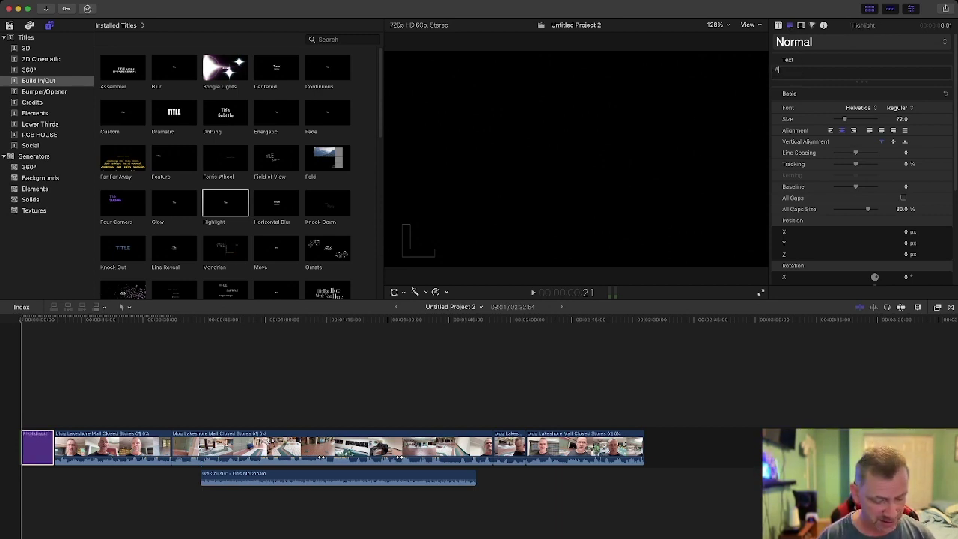
type(" alph")
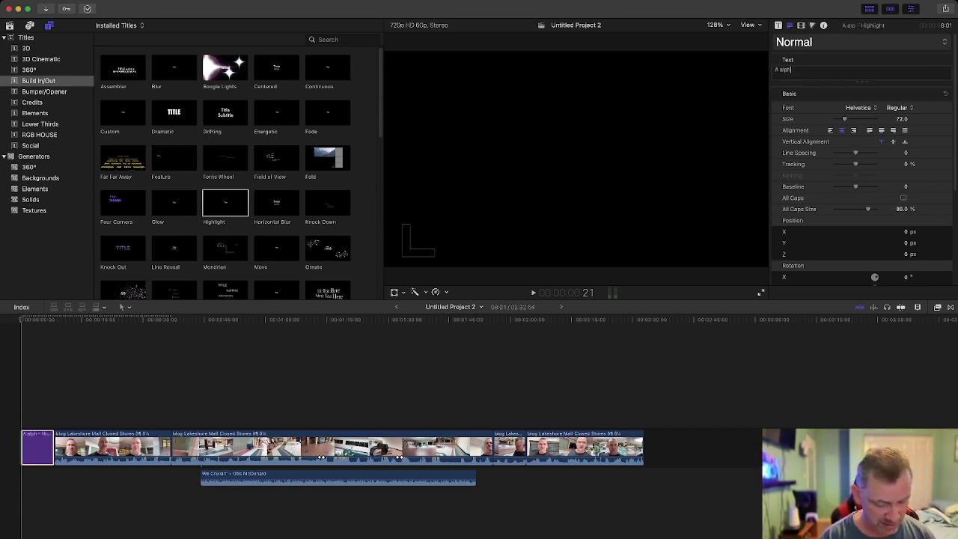
type("av")
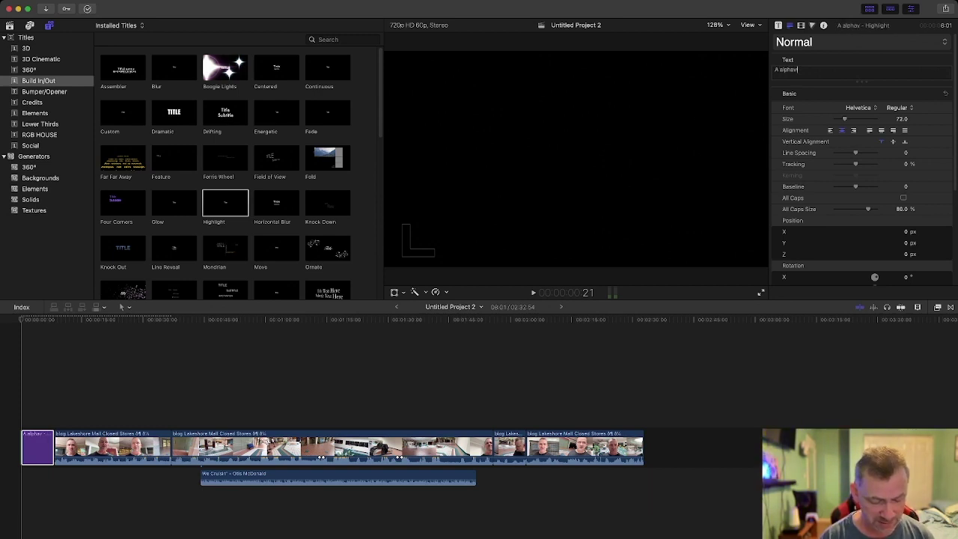
type("iper pro")
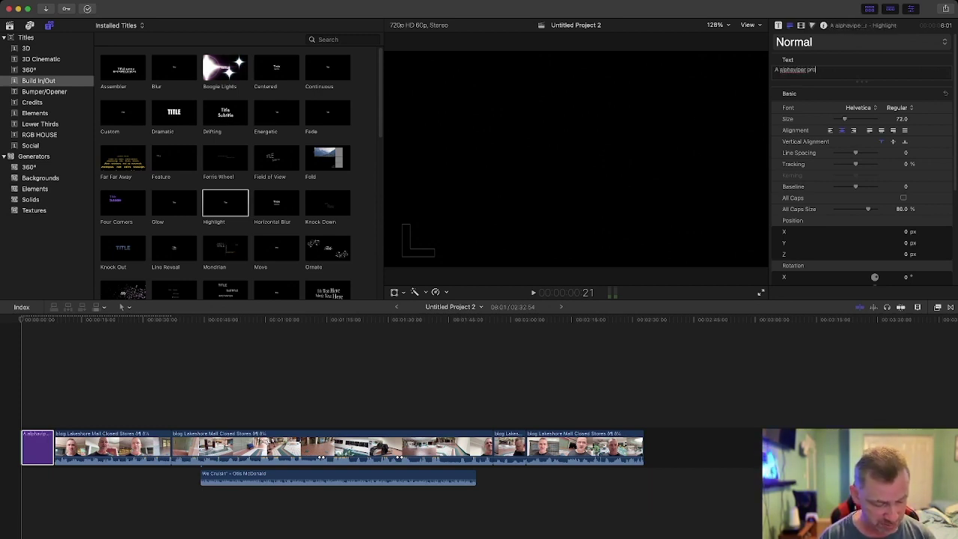
type("ductio")
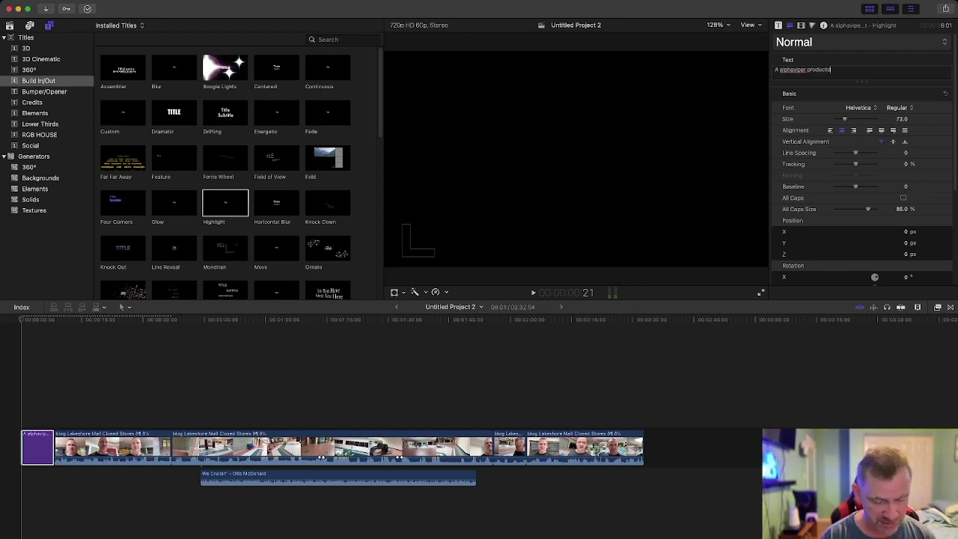
type("n")
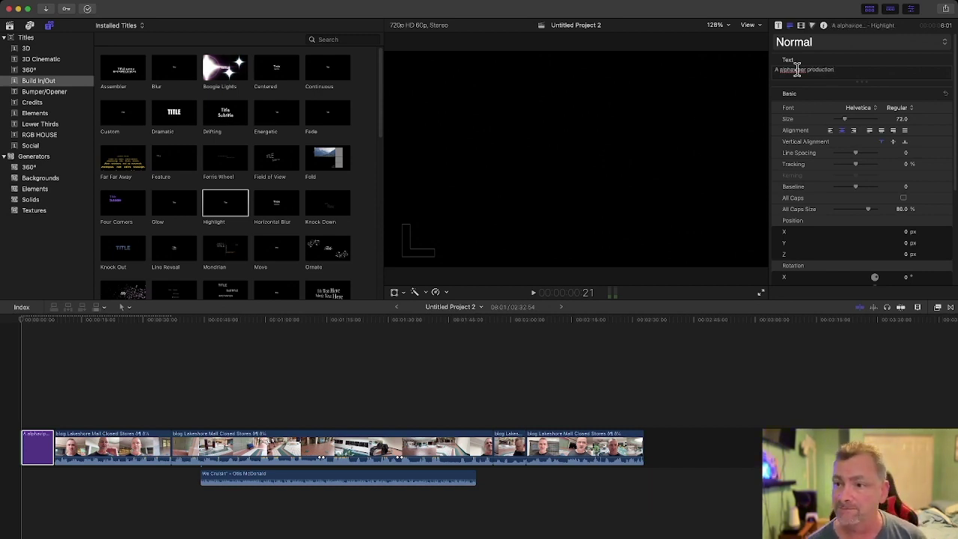
left_click(812, 25)
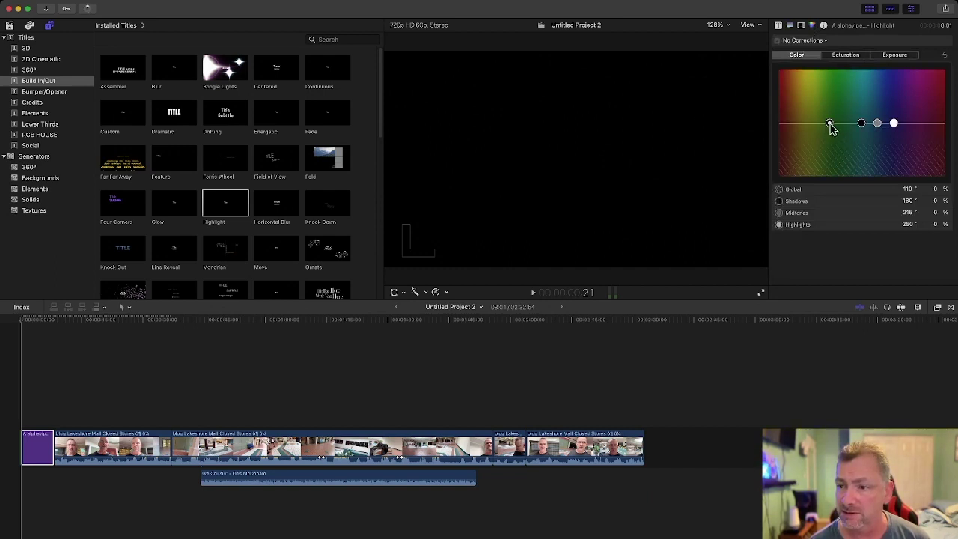
Tint the Highlight title pinkish red with the Global puck and preview playback.
left_click_drag(829, 122, 942, 76)
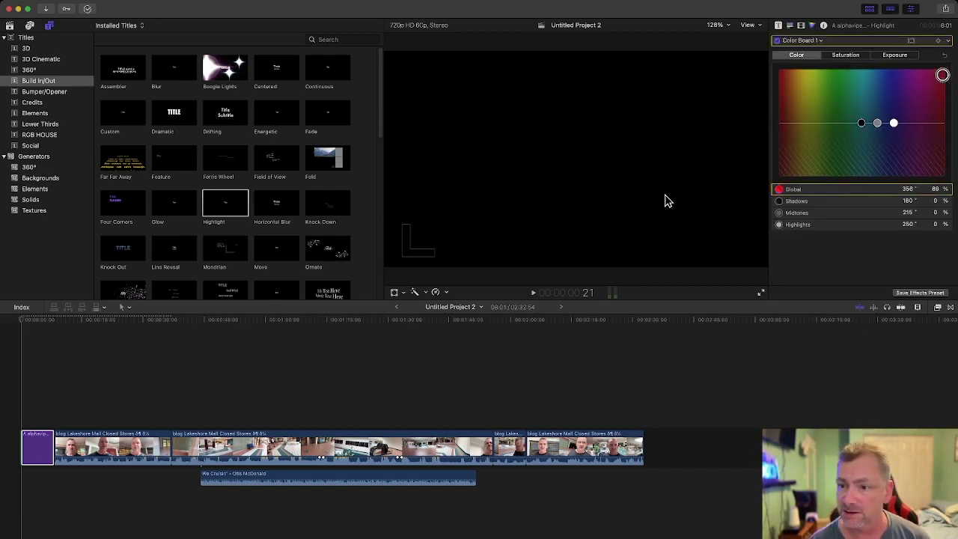
left_click(534, 294)
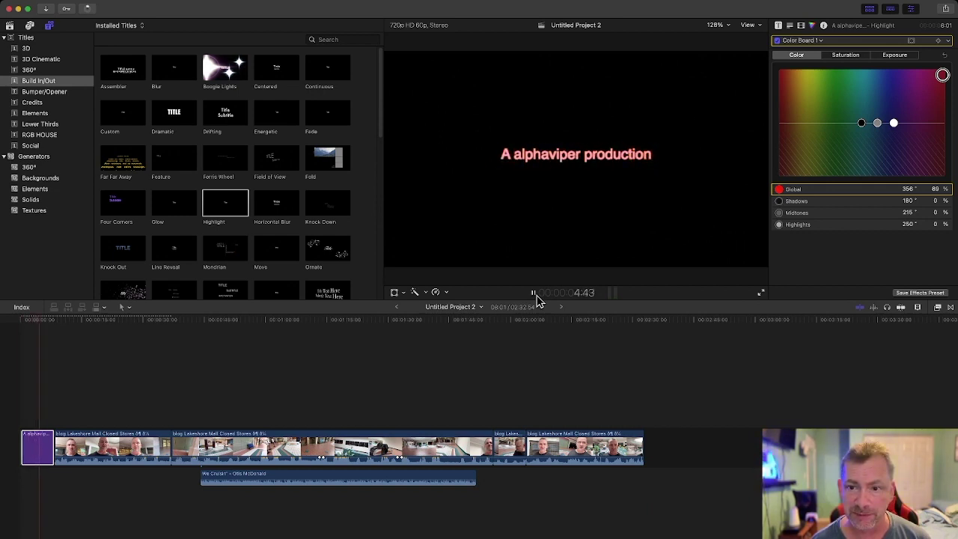
left_click(534, 295)
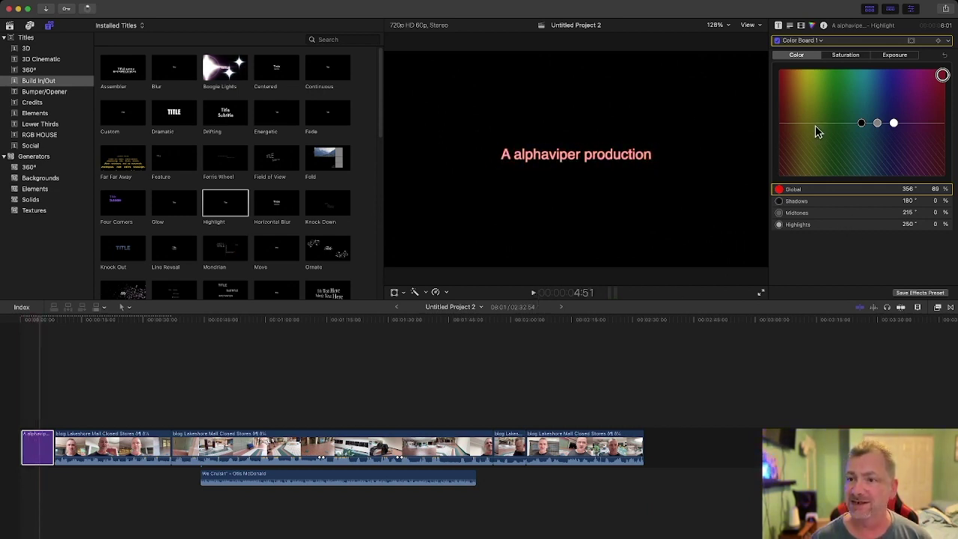
left_click(790, 26)
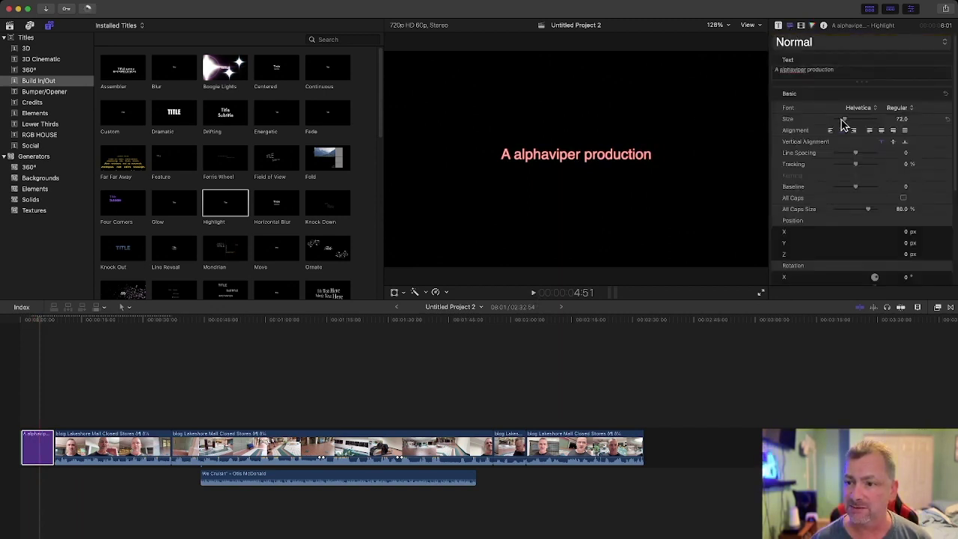
Enlarge the Highlight title text to size 122 and set its font to Katari.
left_click_drag(843, 121, 849, 120)
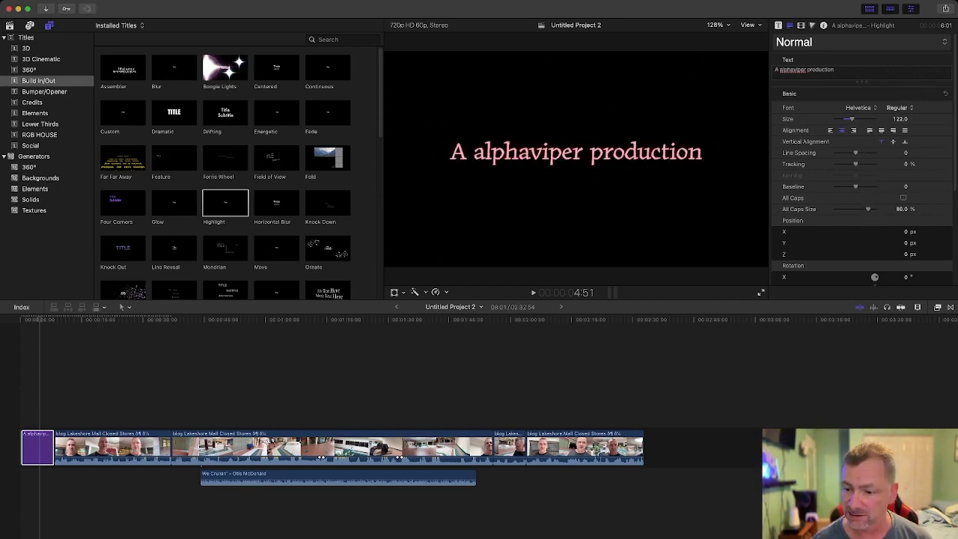
left_click(867, 314)
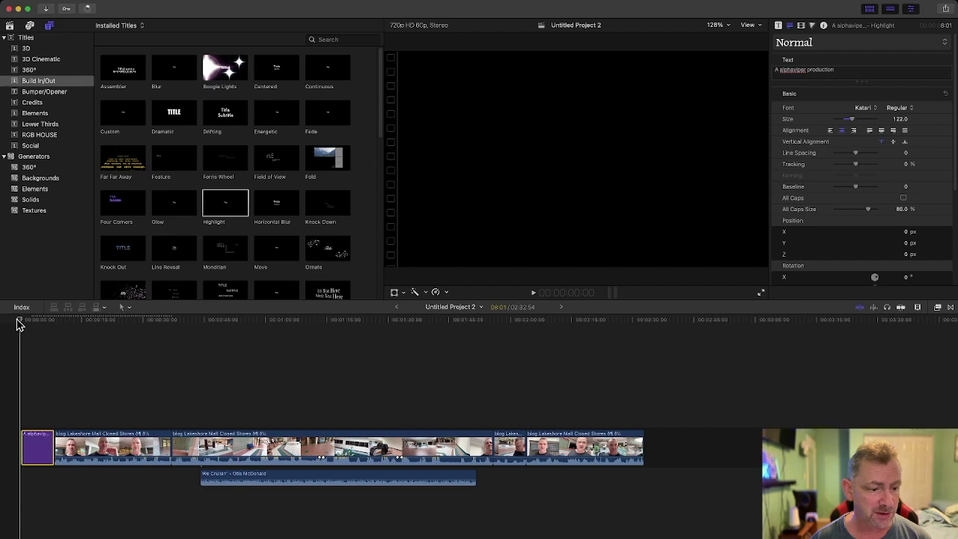
left_click(532, 293)
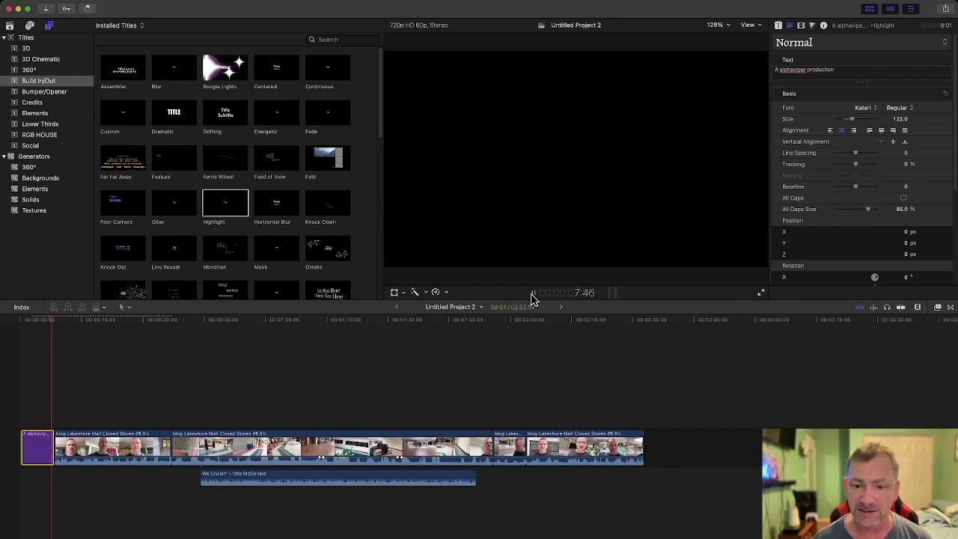
left_click(531, 293)
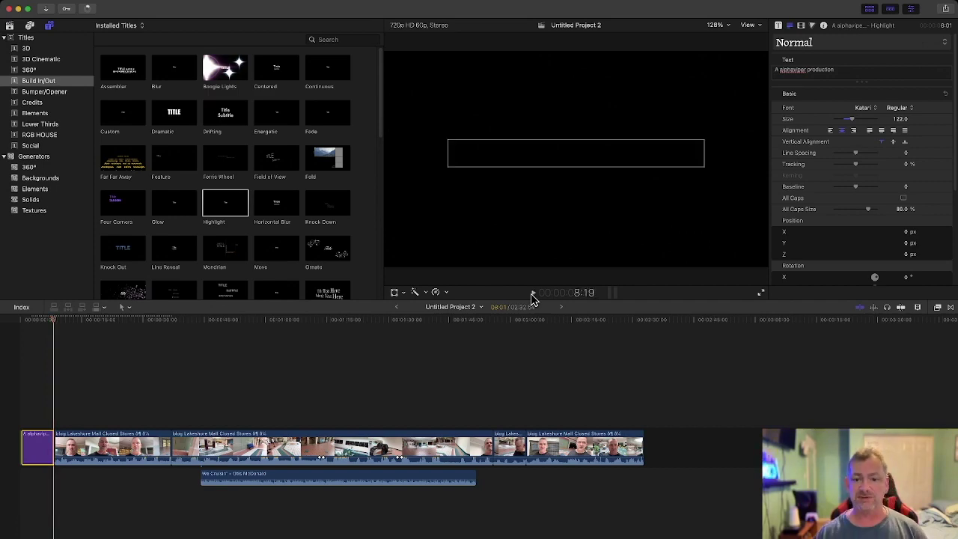
left_click(531, 295)
key("space")
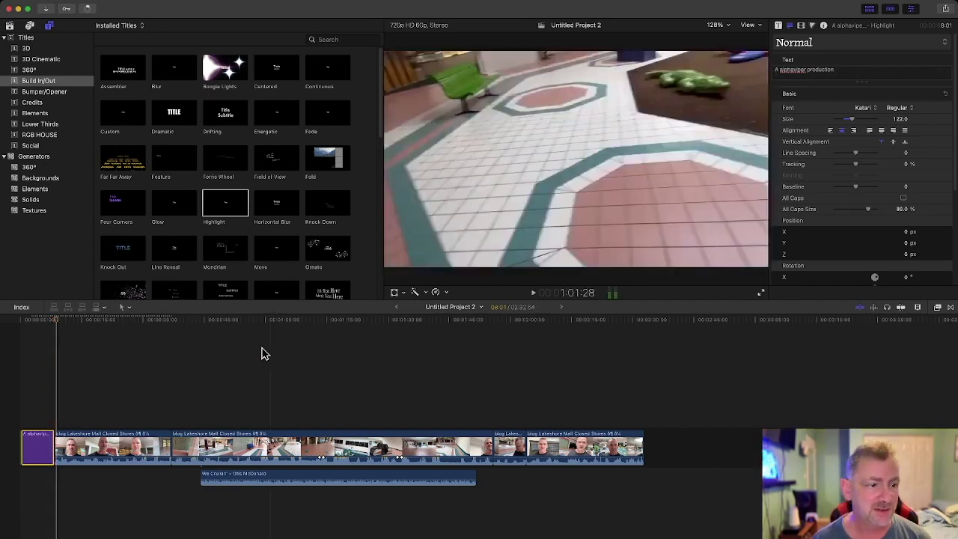